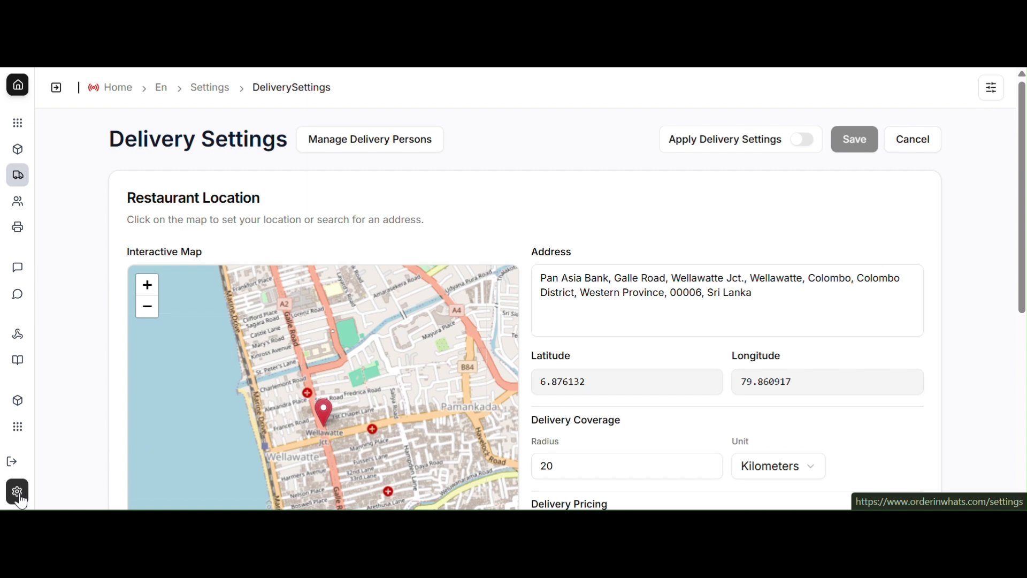
Open the general settings and review the delivery and payment options.
{"action": "left_click", "coordinate": [19, 496]}
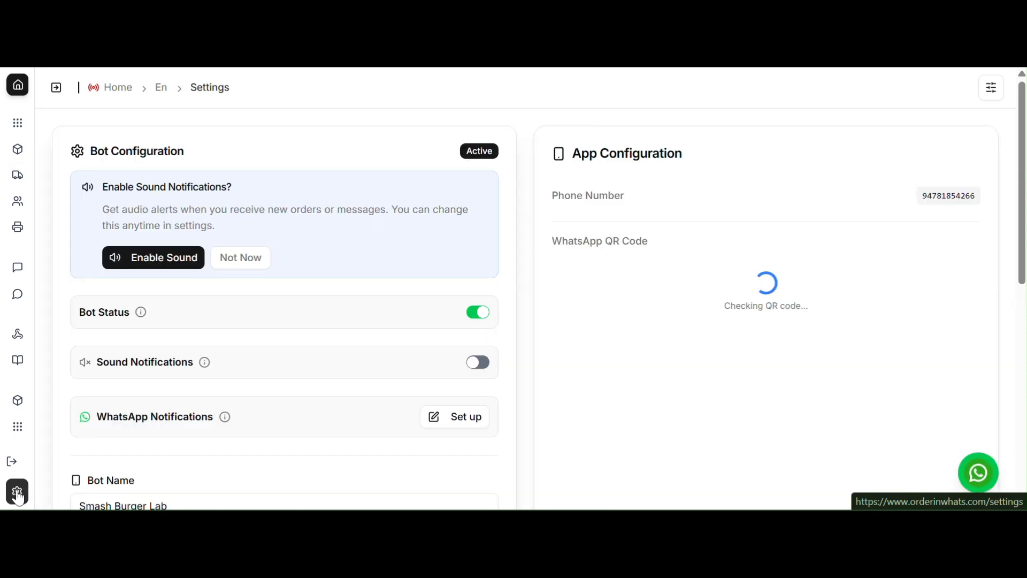
{"action": "scroll", "coordinate": [500, 236], "scroll_direction": "down", "scroll_amount": 8}
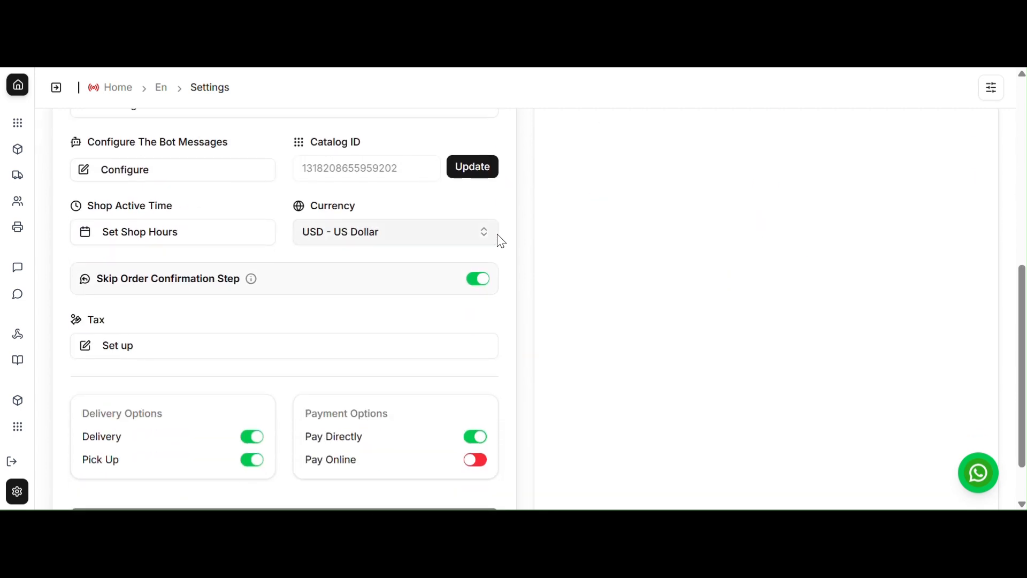
{"action": "scroll", "coordinate": [501, 240], "scroll_direction": "down", "scroll_amount": 1}
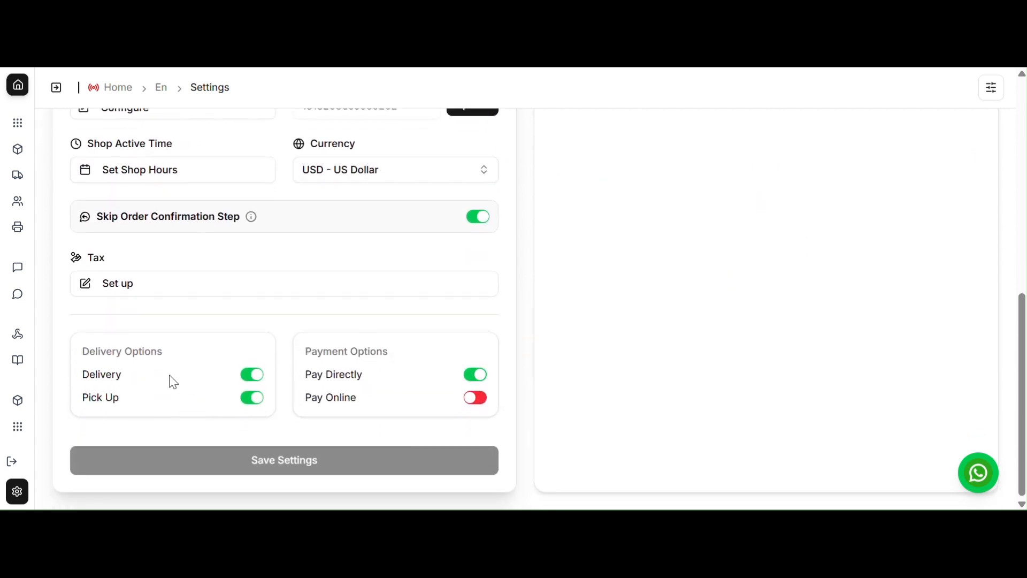
{"action": "left_click", "coordinate": [255, 374]}
{"action": "left_click", "coordinate": [255, 374]}
Open Delivery Settings and replace the restaurant address by searching for wellawate and picking the Wellawate Mosque Bus Stop suggestion.
{"action": "left_click", "coordinate": [17, 175]}
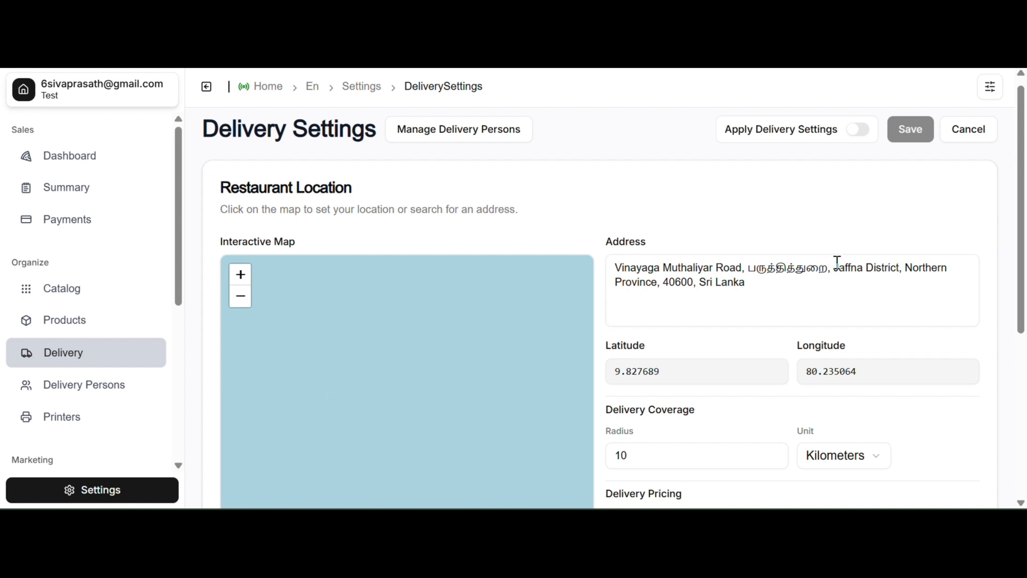
{"action": "scroll", "coordinate": [683, 294], "scroll_direction": "down", "scroll_amount": 3}
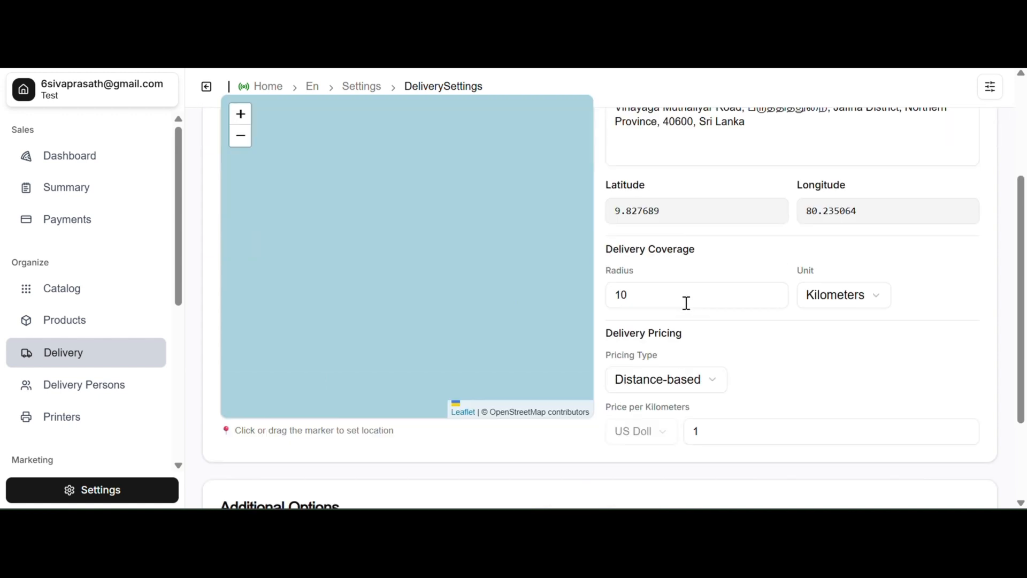
{"action": "scroll", "coordinate": [721, 266], "scroll_direction": "up", "scroll_amount": 2}
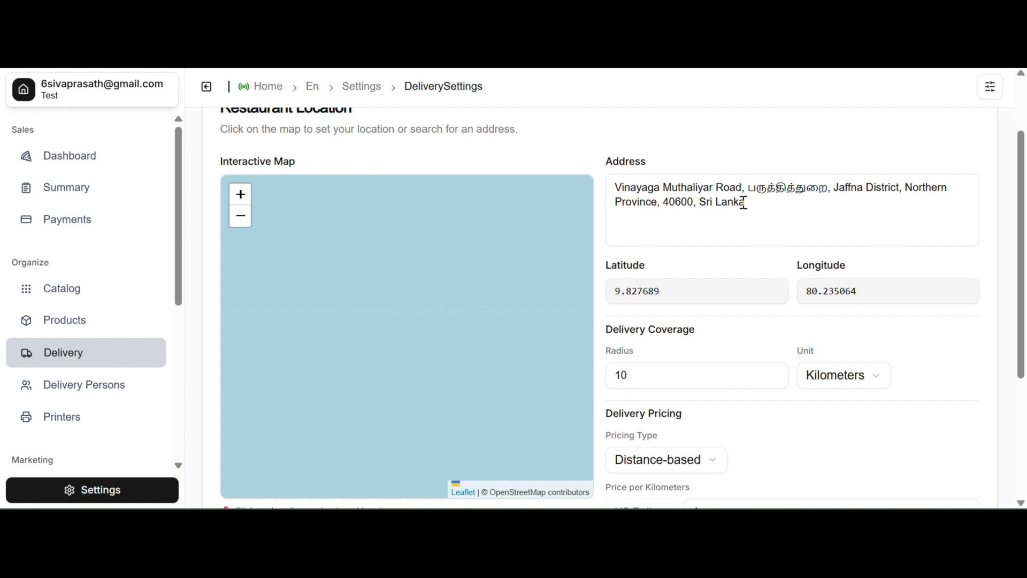
{"action": "left_click_drag", "start_coordinate": [758, 201], "coordinate": [592, 191]}
{"action": "key", "text": "BackSpace"}
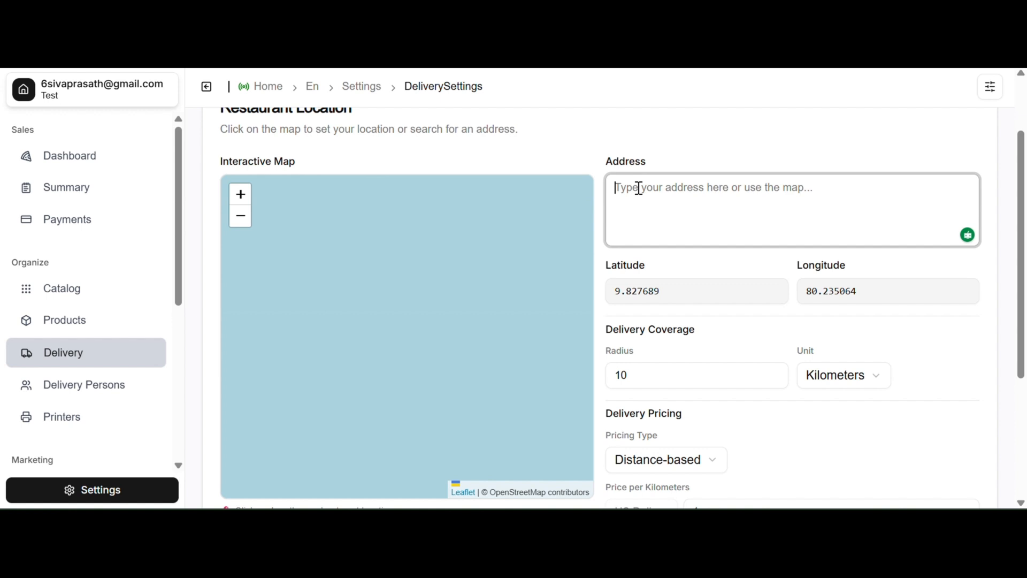
{"action": "type", "text": "wella"}
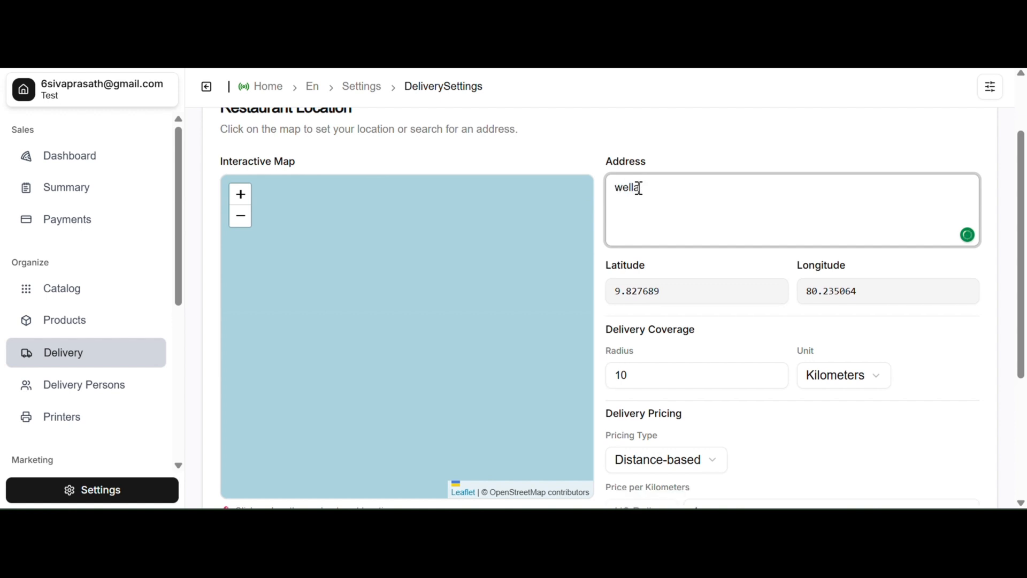
{"action": "type", "text": "wate"}
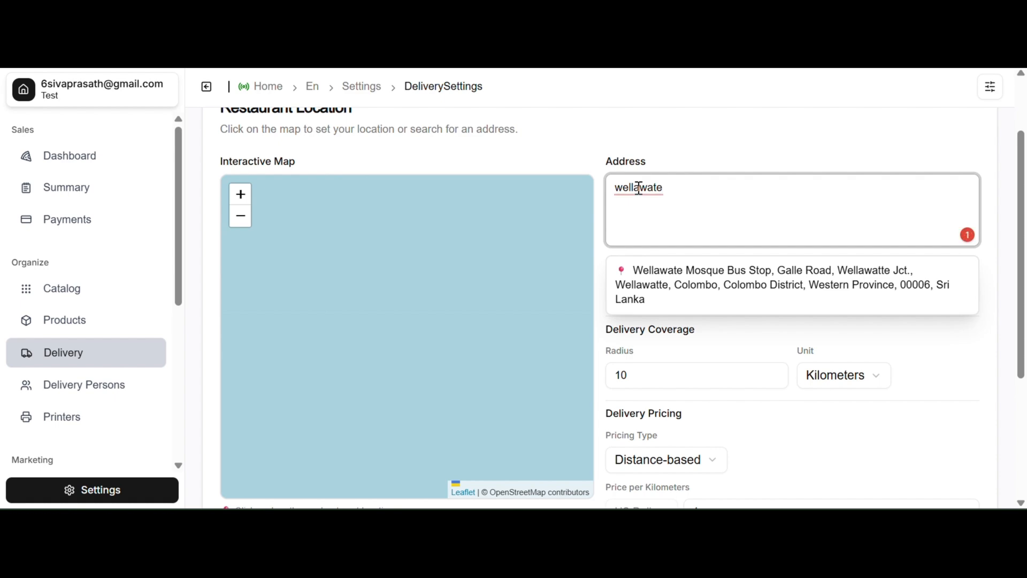
{"action": "left_click", "coordinate": [727, 298]}
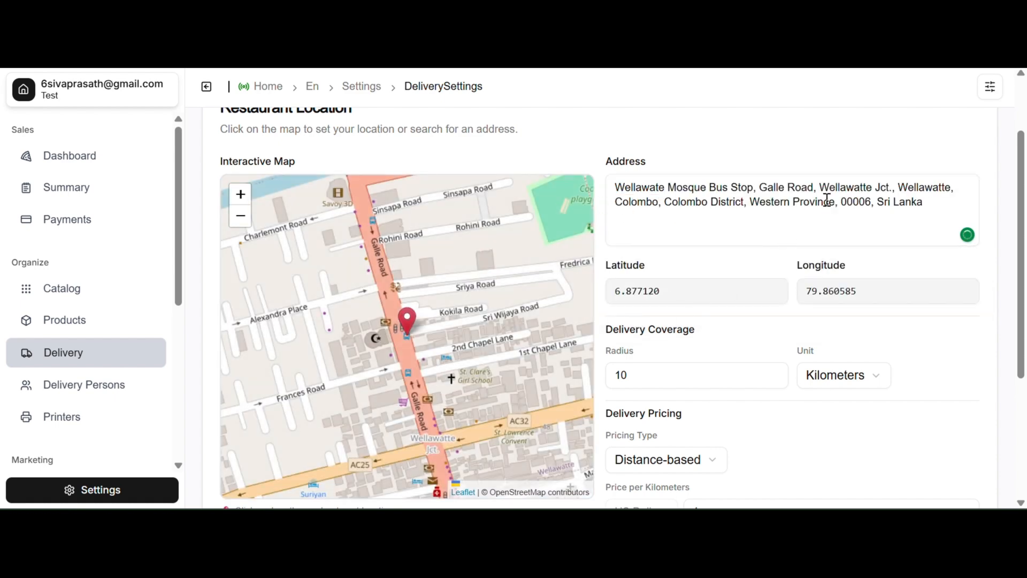
Drag the map location marker slightly south along Galle Road to reposition the restaurant.
{"action": "scroll", "coordinate": [455, 400], "scroll_direction": "down", "scroll_amount": 1}
{"action": "scroll", "coordinate": [454, 400], "scroll_direction": "up", "scroll_amount": 1}
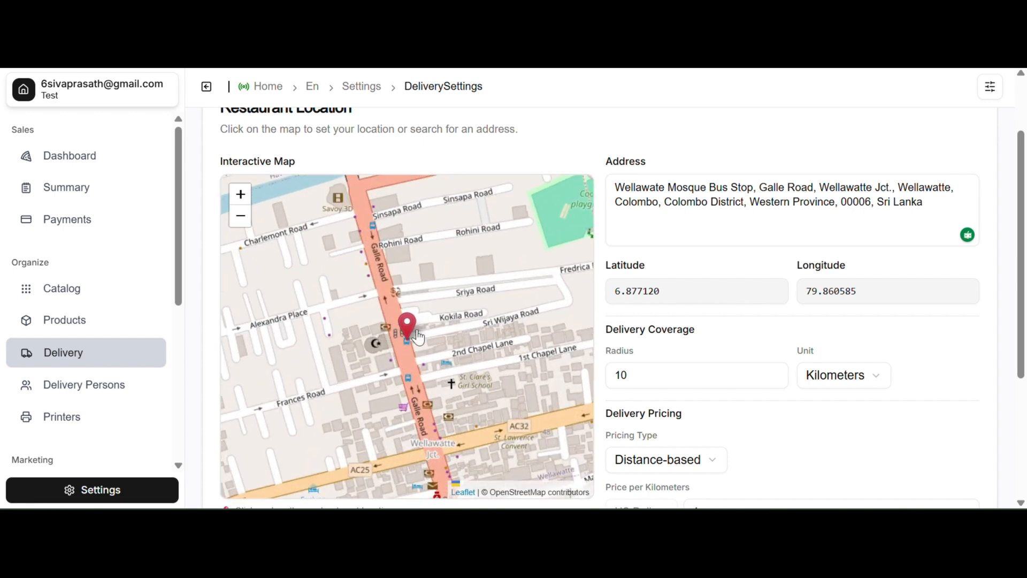
{"action": "left_click_drag", "start_coordinate": [457, 347], "coordinate": [435, 347]}
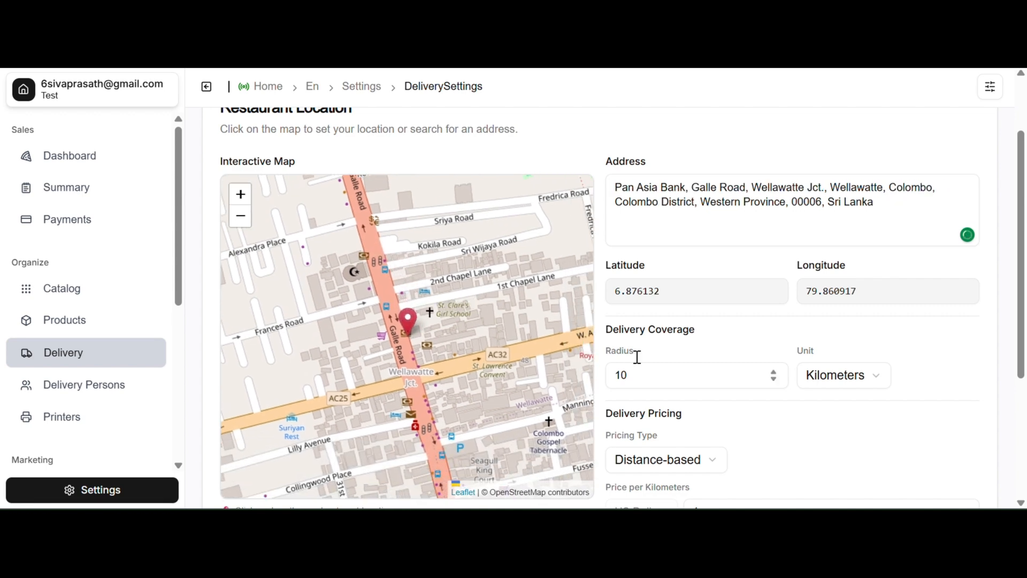
Switch the coverage unit to Miles and back to Kilometers.
{"action": "scroll", "coordinate": [799, 304], "scroll_direction": "down", "scroll_amount": 2}
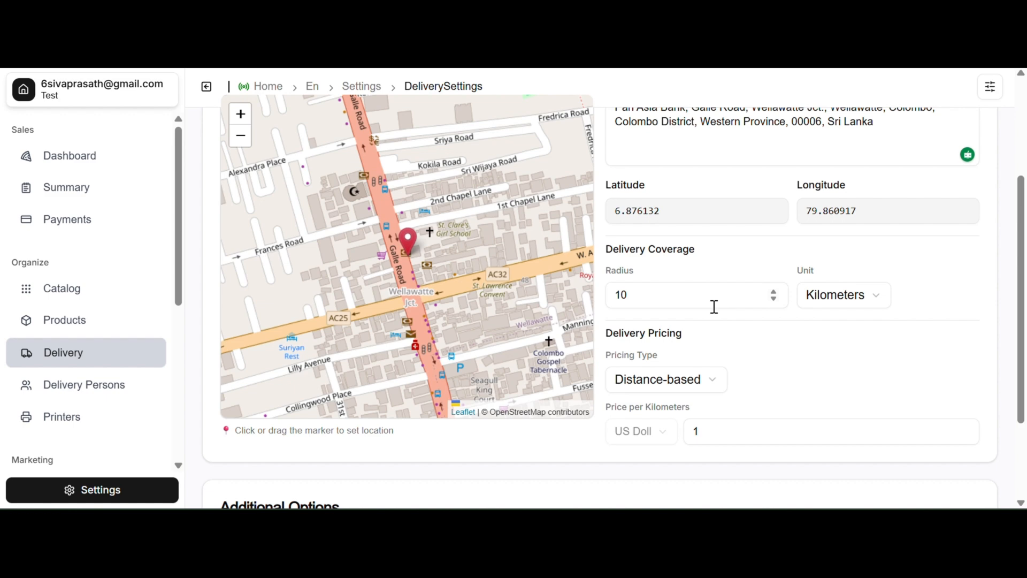
{"action": "left_click", "coordinate": [882, 300]}
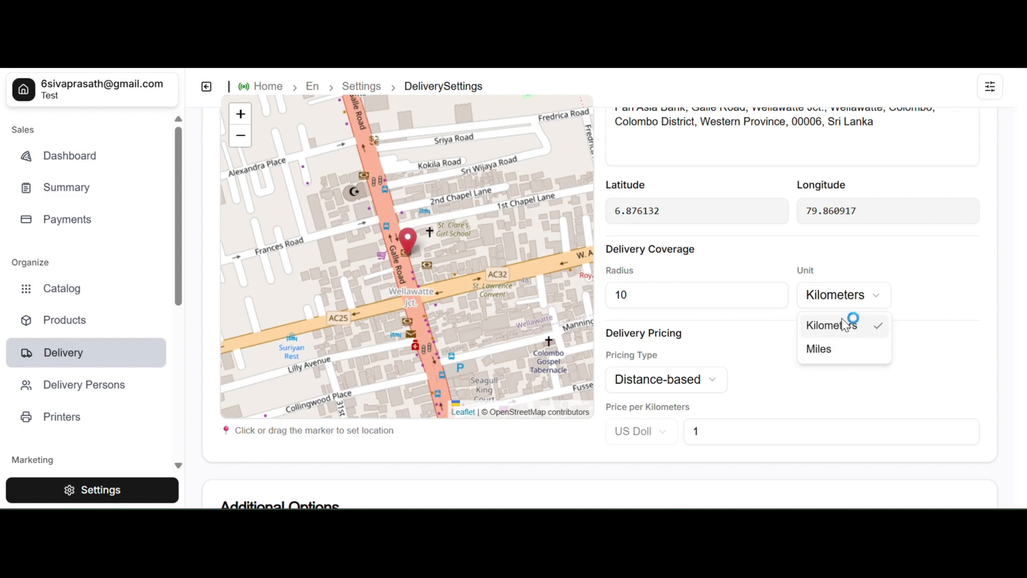
{"action": "left_click", "coordinate": [857, 350]}
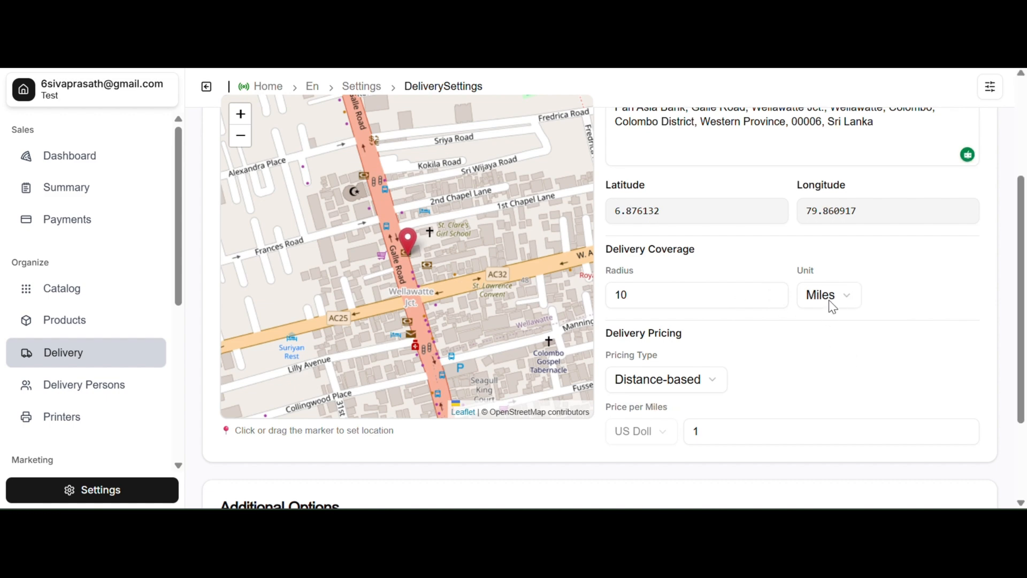
{"action": "left_click", "coordinate": [830, 300]}
{"action": "left_click", "coordinate": [838, 326]}
Set the delivery coverage radius to 20.
{"action": "left_click", "coordinate": [642, 295]}
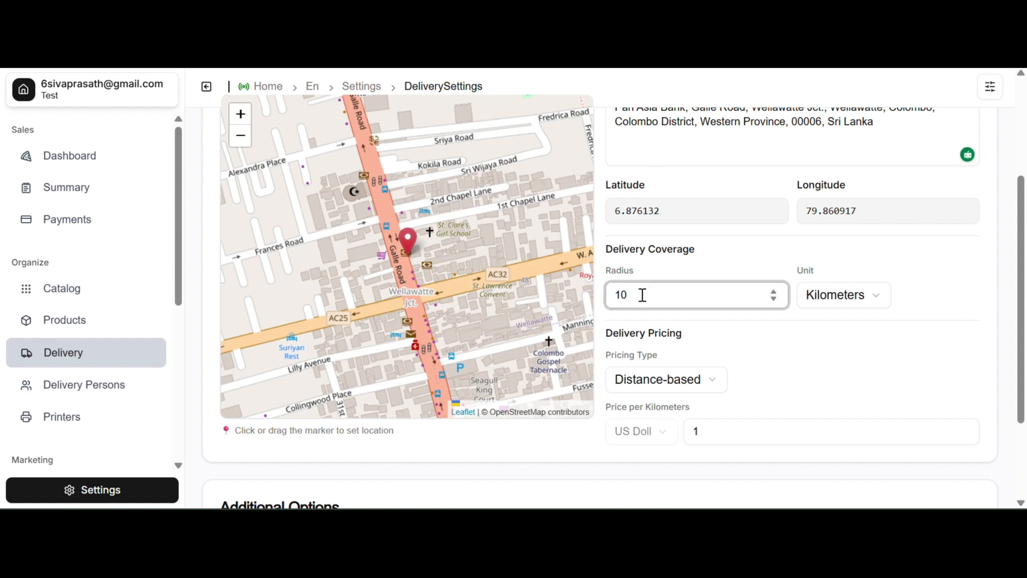
{"action": "key", "text": "BackSpace"}
{"action": "type", "text": "2"}
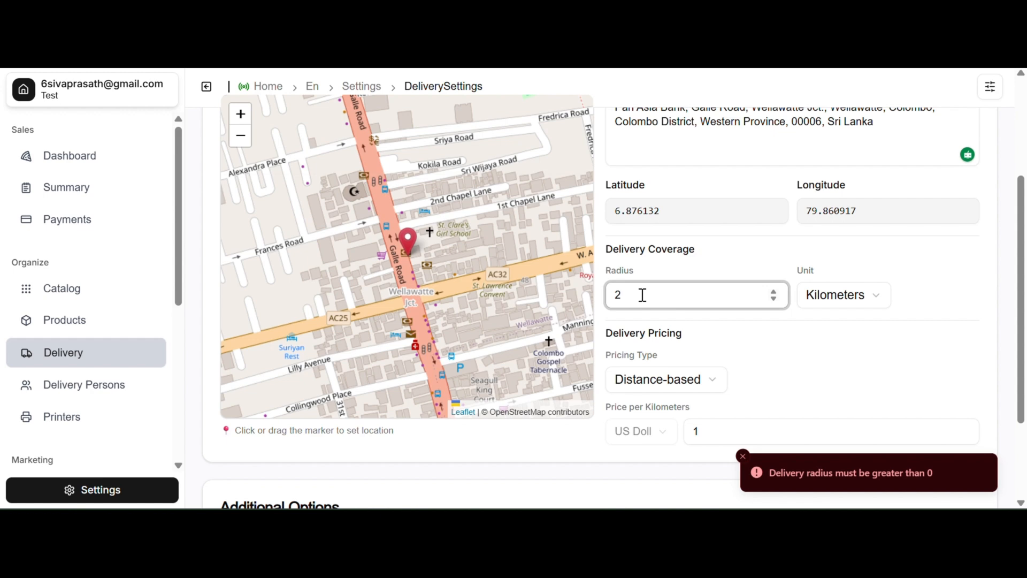
{"action": "left_click", "coordinate": [922, 296]}
{"action": "scroll", "coordinate": [725, 317], "scroll_direction": "down", "scroll_amount": 2}
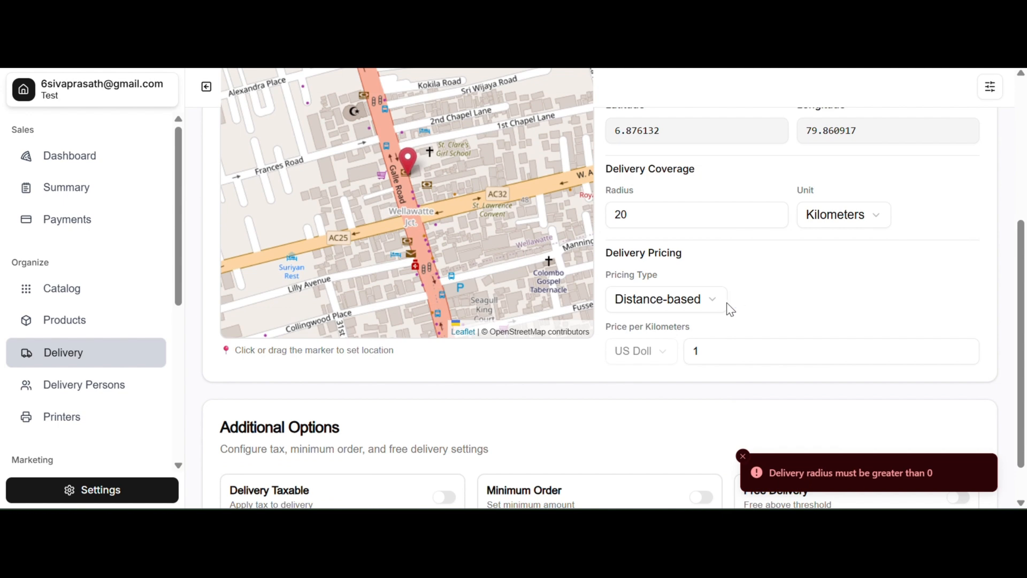
{"action": "left_click", "coordinate": [811, 260]}
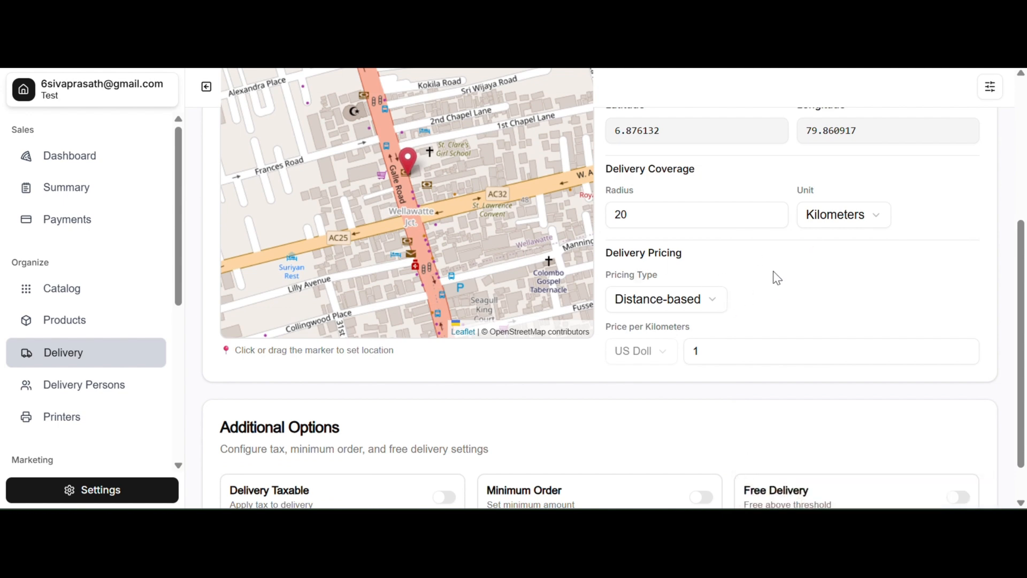
Try the Fixed Price pricing type with a price of 10, then return to Distance-based pricing.
{"action": "left_click", "coordinate": [715, 301]}
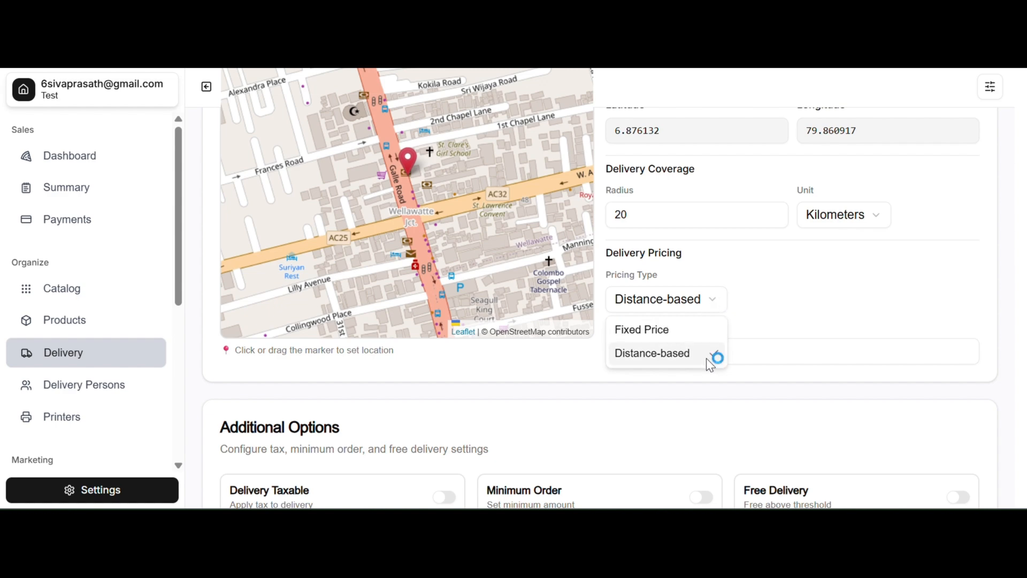
{"action": "left_click", "coordinate": [675, 329]}
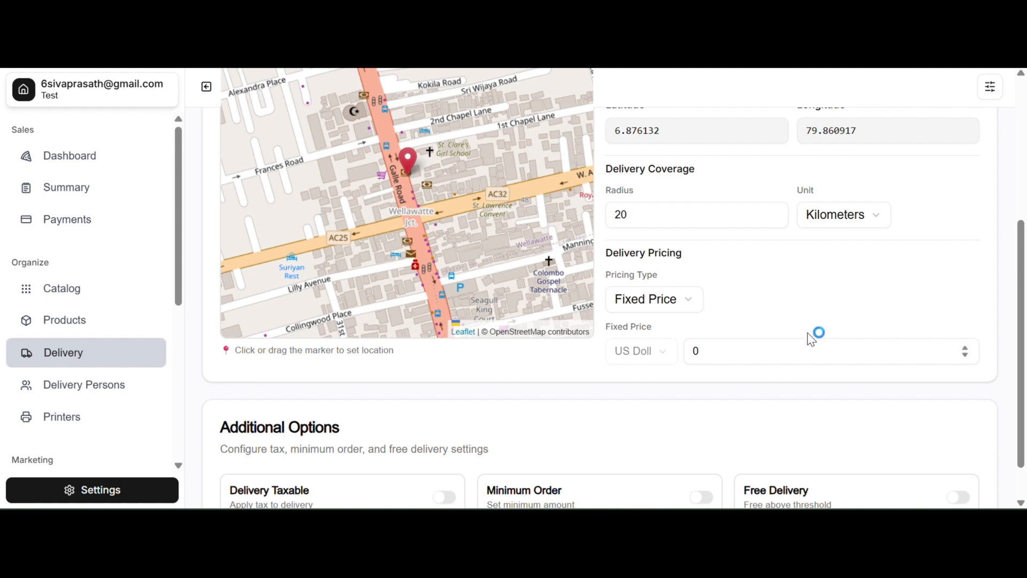
{"action": "left_click", "coordinate": [725, 356]}
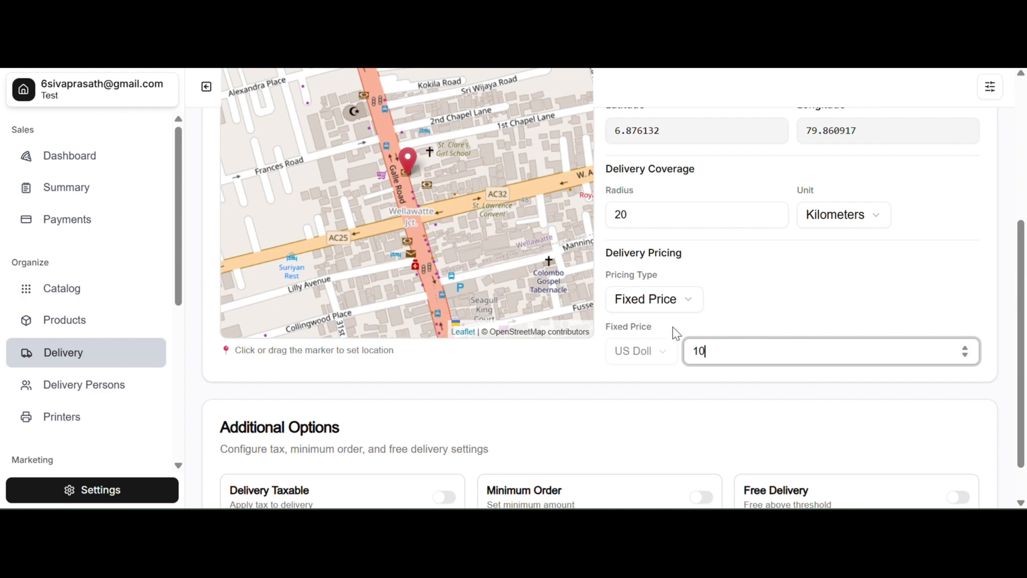
{"action": "left_click", "coordinate": [683, 299]}
{"action": "left_click", "coordinate": [667, 354]}
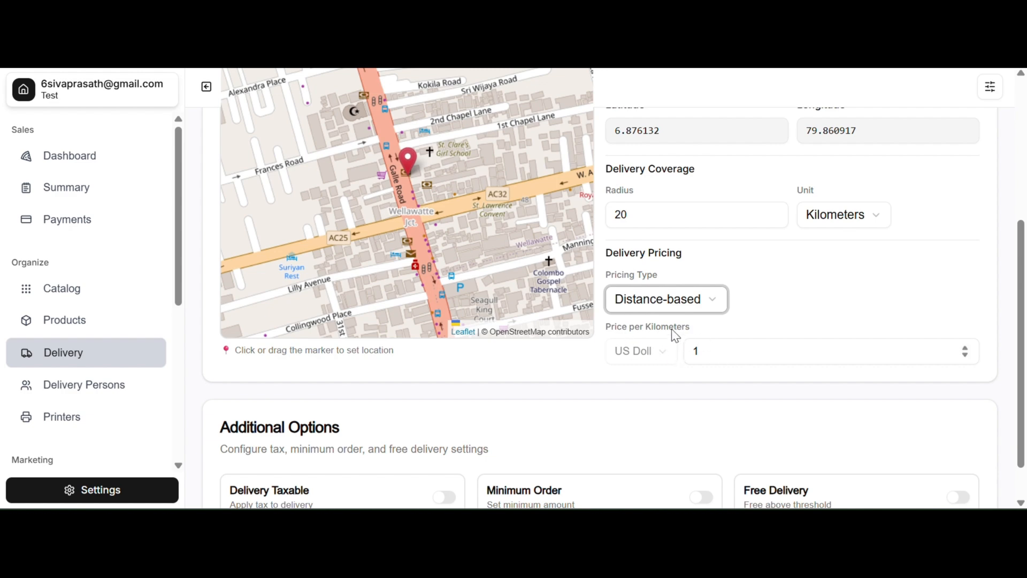
Set the price per kilometer to 4.99.
{"action": "left_click", "coordinate": [727, 357]}
{"action": "key", "text": "BackSpace"}
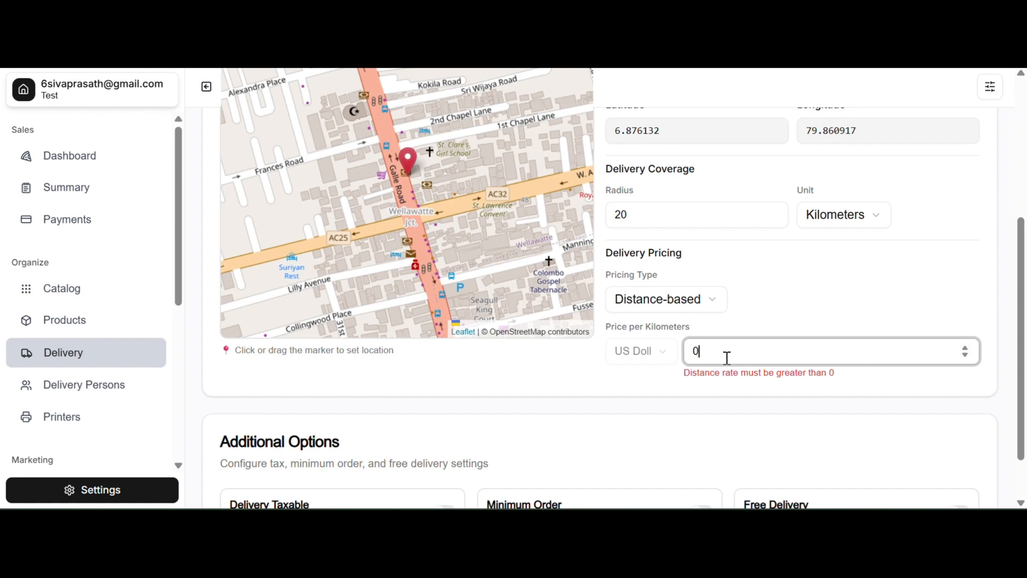
{"action": "type", "text": "5"}
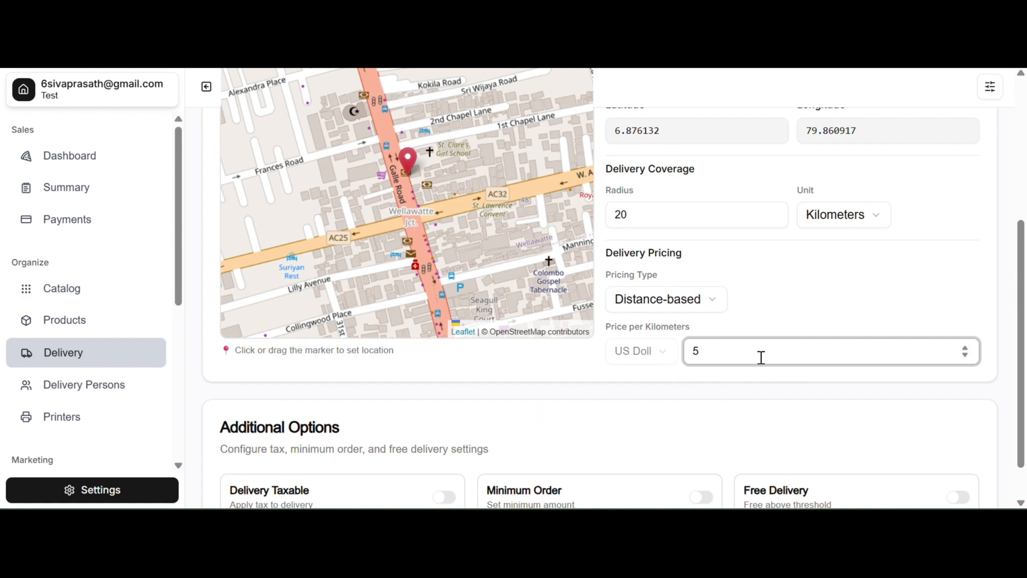
{"action": "scroll", "coordinate": [761, 357], "scroll_direction": "down", "scroll_amount": 1}
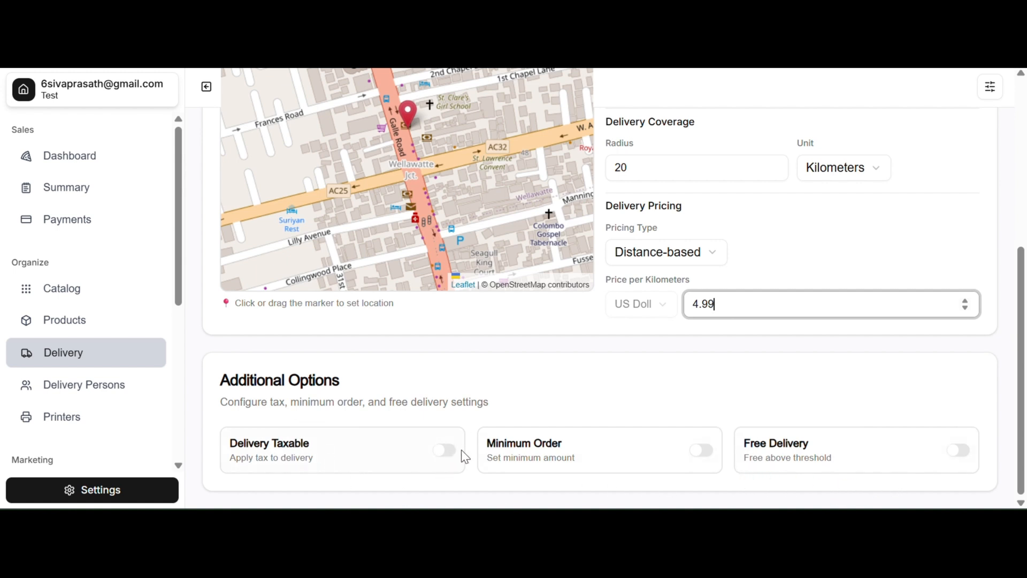
Enable a minimum order with an amount of 10, then disable the minimum order again.
{"action": "left_click", "coordinate": [446, 450]}
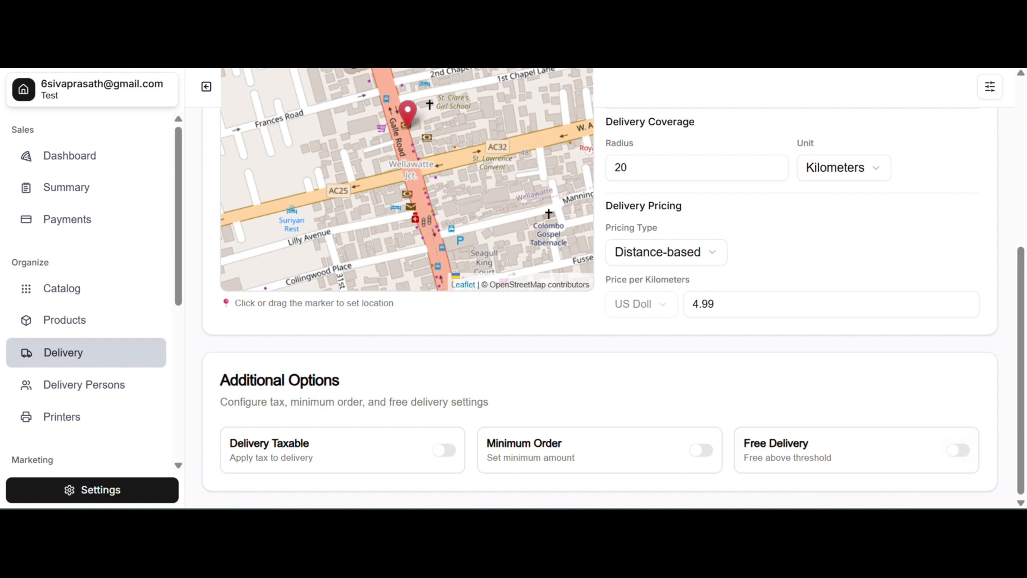
{"action": "left_click", "coordinate": [699, 451]}
{"action": "scroll", "coordinate": [695, 444], "scroll_direction": "down", "scroll_amount": 1}
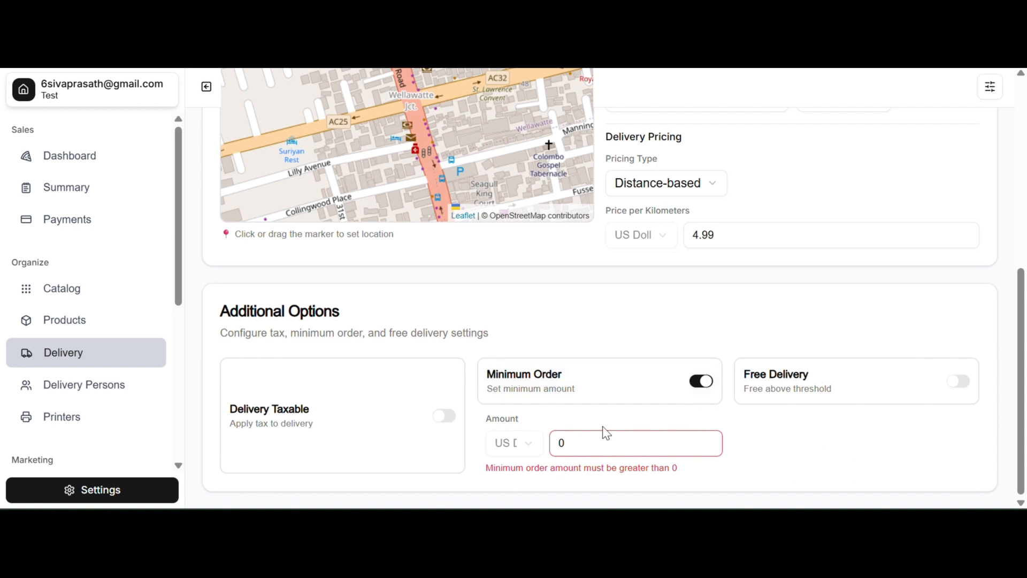
{"action": "left_click", "coordinate": [615, 443]}
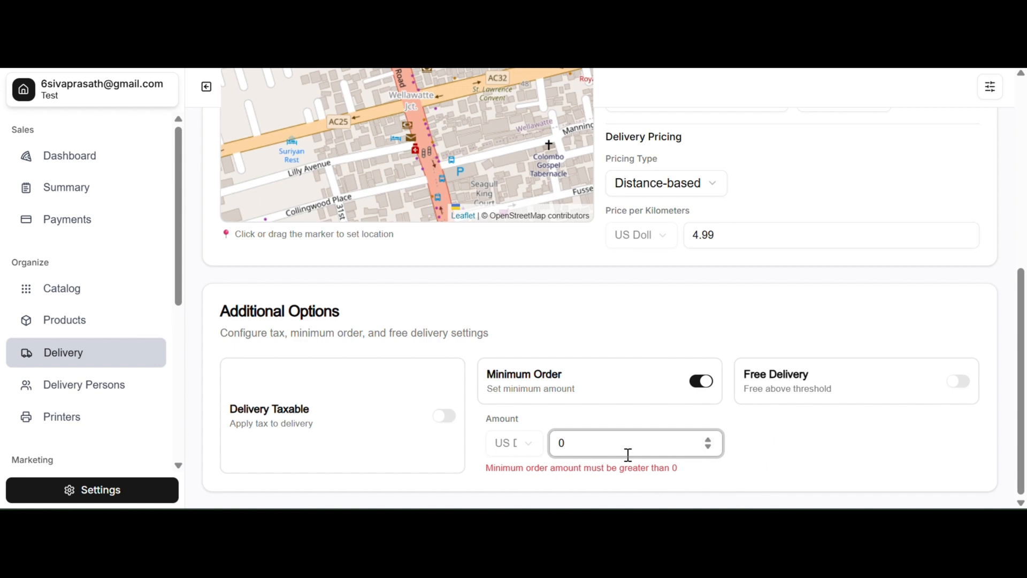
{"action": "type", "text": "1"}
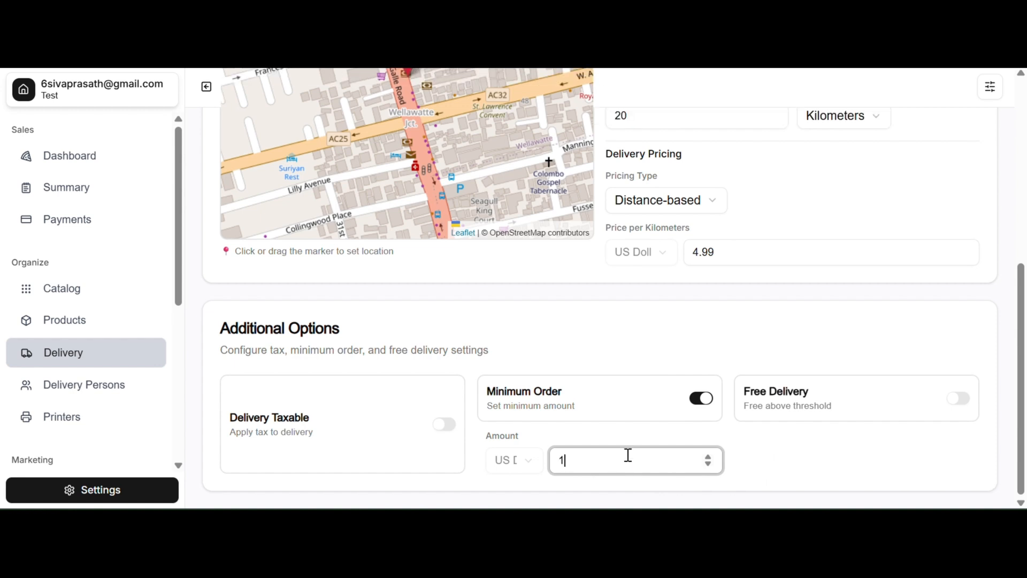
{"action": "type", "text": "0"}
{"action": "left_click", "coordinate": [775, 474]}
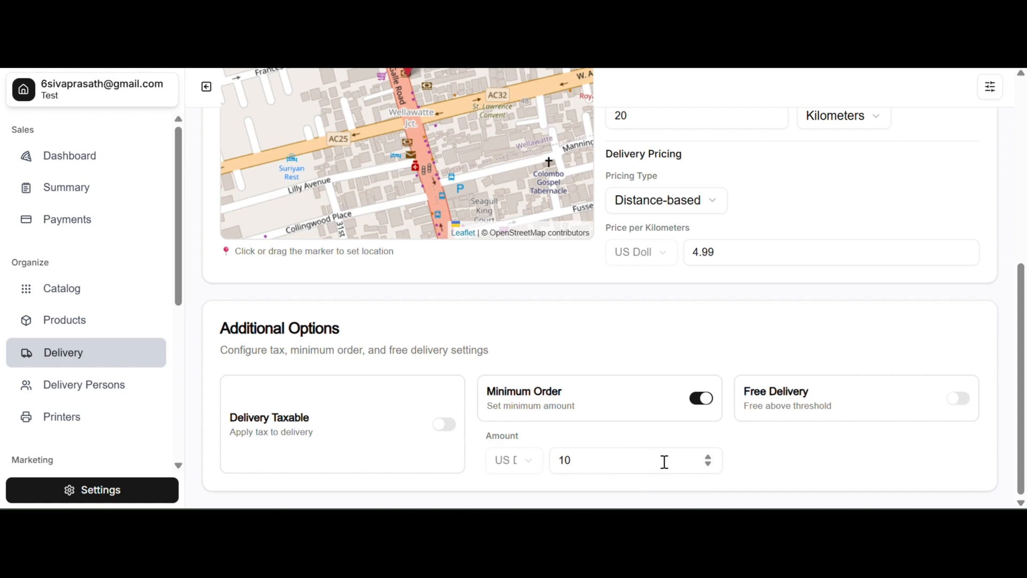
{"action": "left_click", "coordinate": [703, 399]}
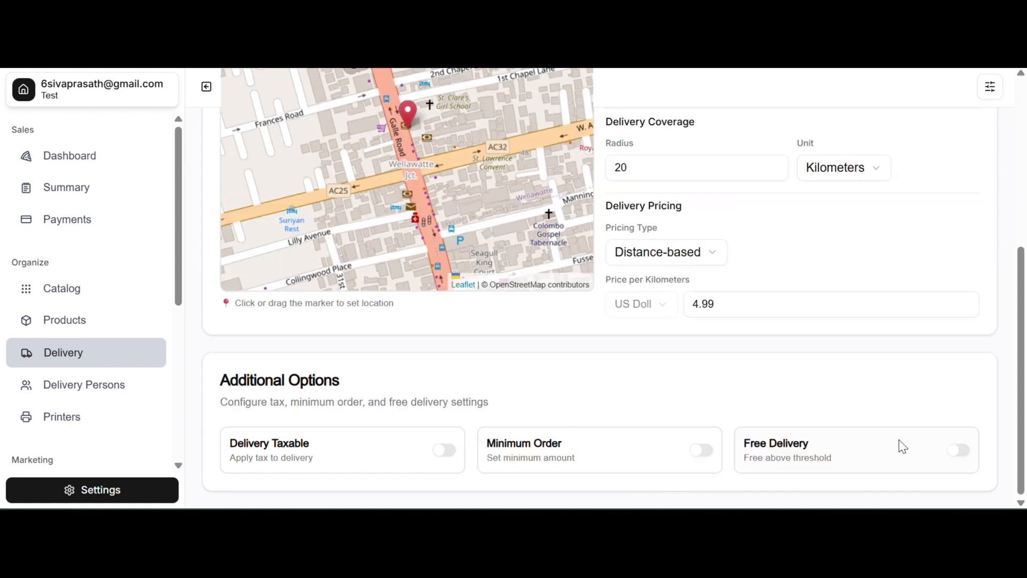
Enable free delivery and set its threshold amount to 30.
{"action": "left_click", "coordinate": [956, 452]}
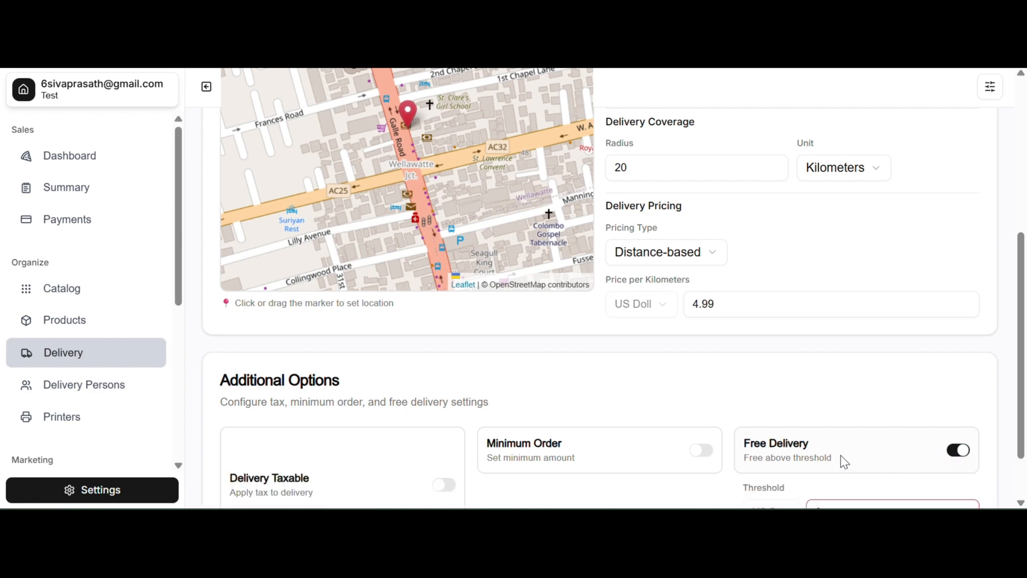
{"action": "scroll", "coordinate": [841, 455], "scroll_direction": "down", "scroll_amount": 1}
{"action": "left_click", "coordinate": [846, 434]}
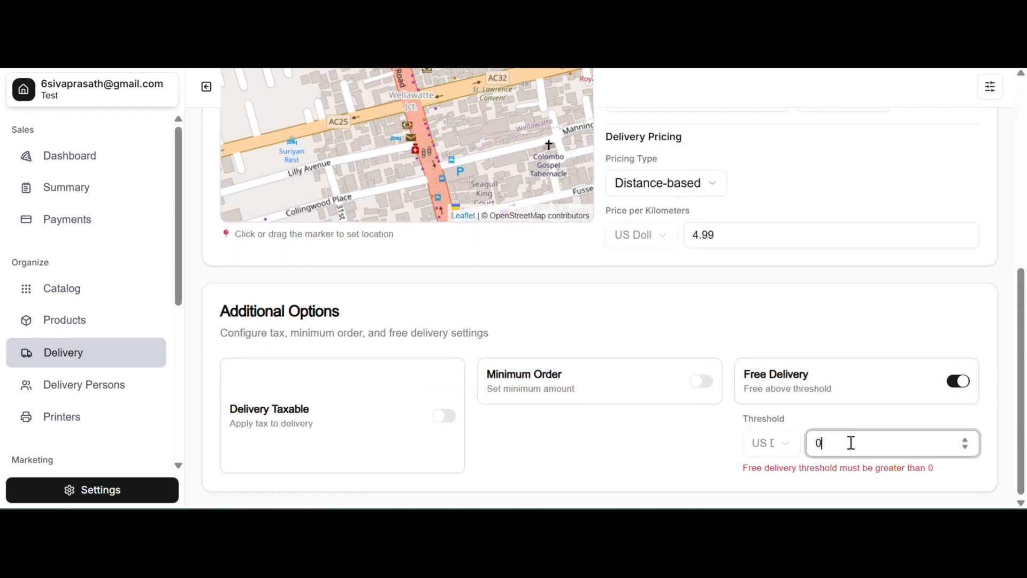
{"action": "type", "text": "5"}
{"action": "key", "text": "BackSpace"}
{"action": "type", "text": "30"}
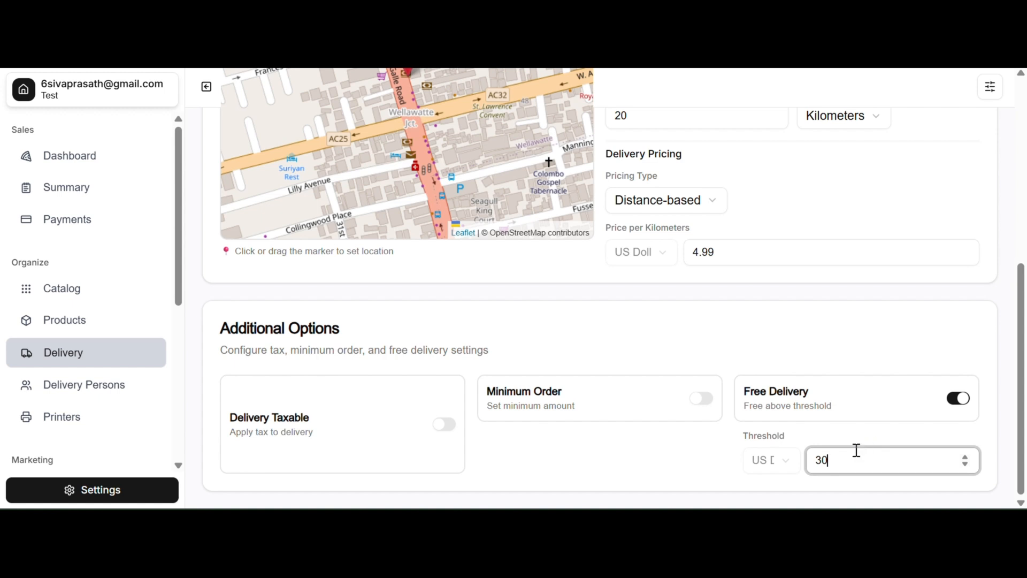
{"action": "scroll", "coordinate": [857, 451], "scroll_direction": "down", "scroll_amount": 1}
{"action": "key", "text": "BackSpace"}
{"action": "key", "text": "BackSpace"}
{"action": "key", "text": "BackSpace"}
{"action": "key", "text": "BackSpace"}
{"action": "type", "text": "00"}
Switch on Apply Delivery Settings and save the delivery settings.
{"action": "scroll", "coordinate": [564, 357], "scroll_direction": "up", "scroll_amount": 6}
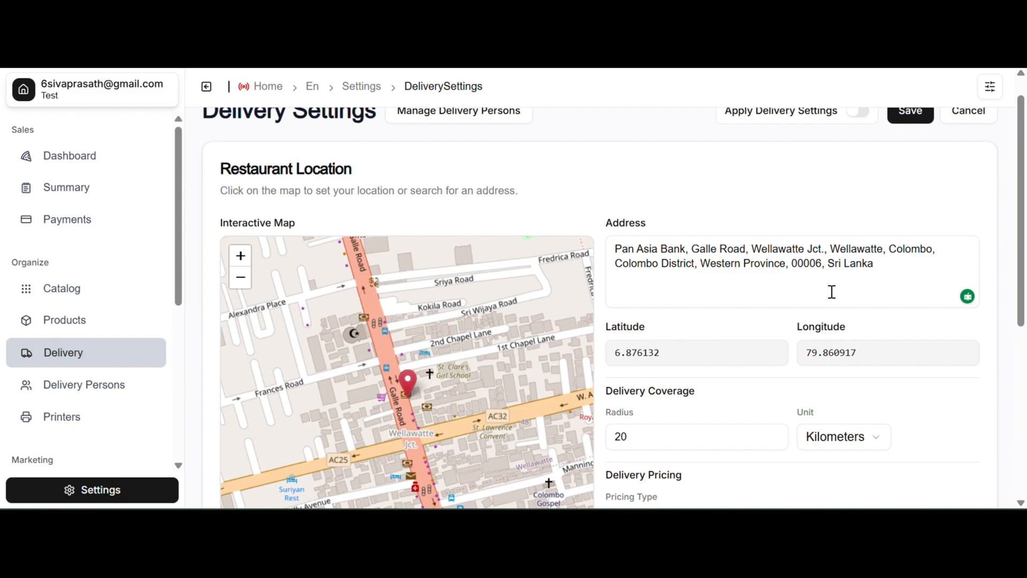
{"action": "scroll", "coordinate": [969, 282], "scroll_direction": "up", "scroll_amount": 1}
{"action": "scroll", "coordinate": [821, 332], "scroll_direction": "down", "scroll_amount": 6}
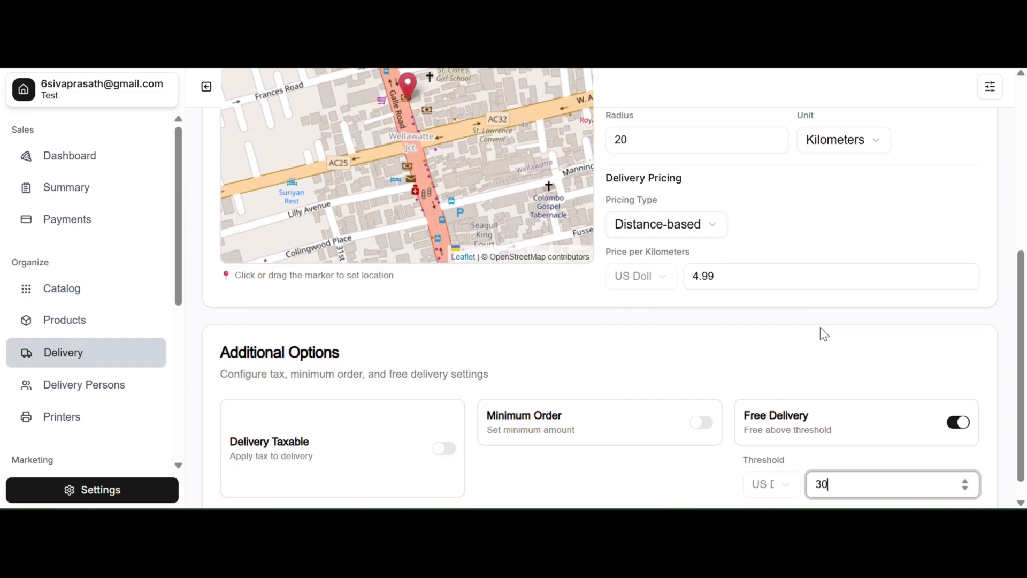
{"action": "scroll", "coordinate": [837, 336], "scroll_direction": "up", "scroll_amount": 6}
{"action": "scroll", "coordinate": [837, 336], "scroll_direction": "up", "scroll_amount": 1}
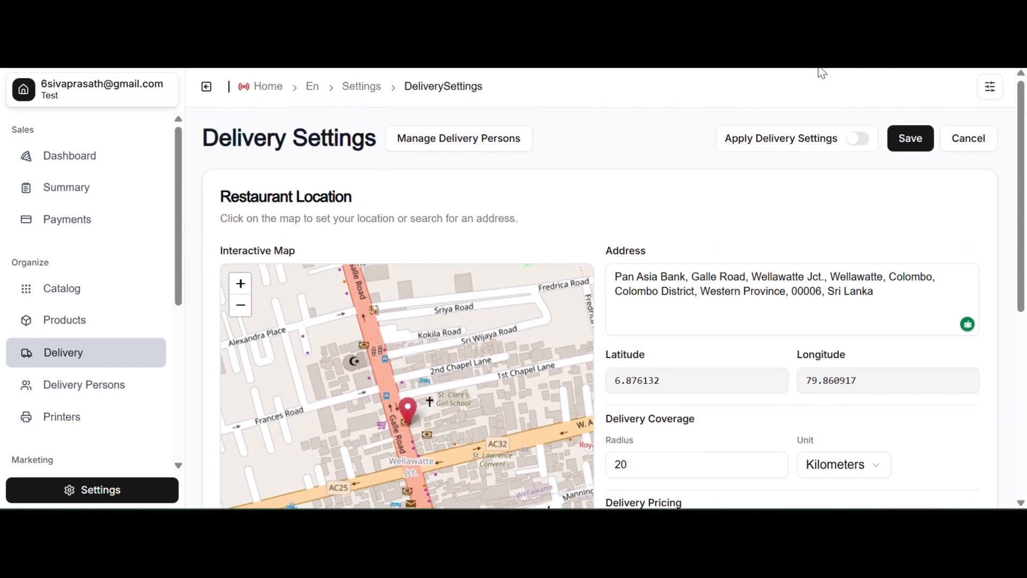
{"action": "left_click", "coordinate": [859, 139]}
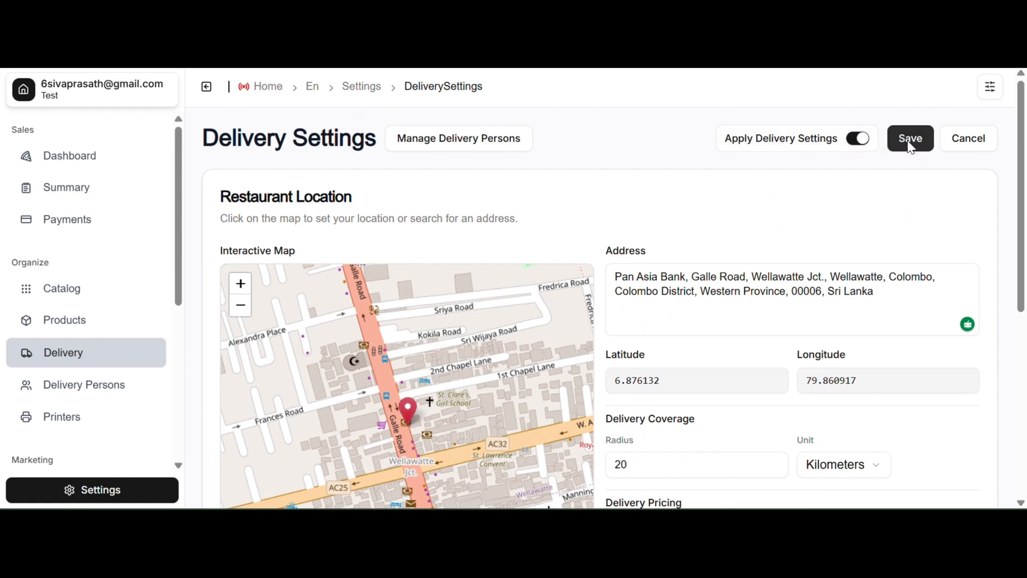
{"action": "left_click", "coordinate": [909, 140]}
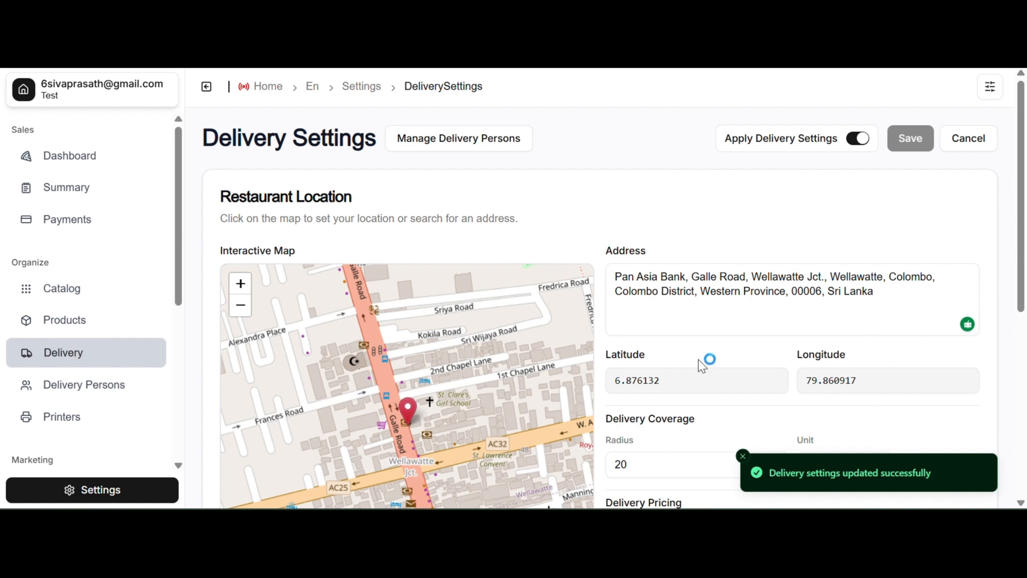
Review the saved delivery settings, including the pricing type options and additional options.
{"action": "scroll", "coordinate": [733, 328], "scroll_direction": "down", "scroll_amount": 6}
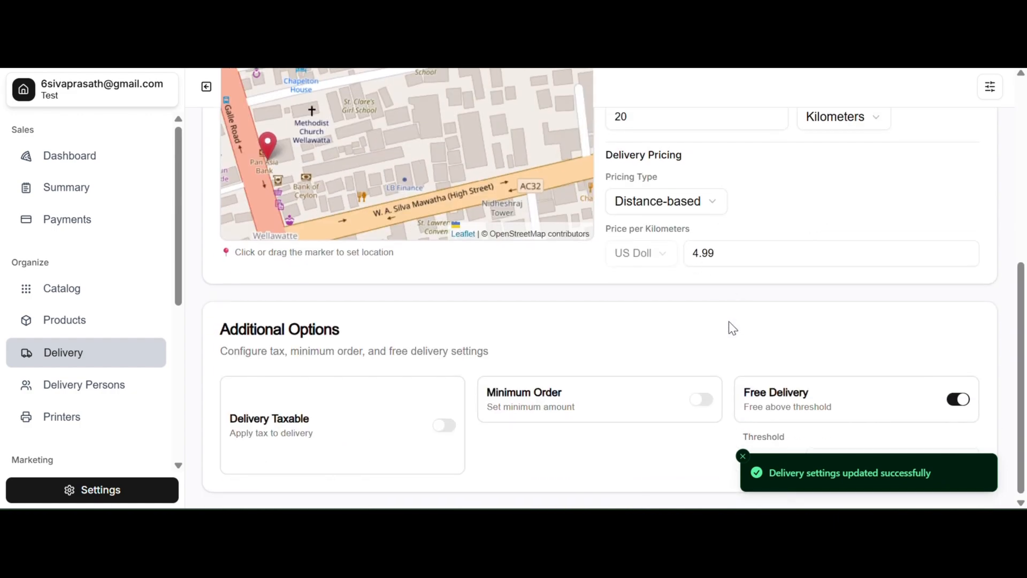
{"action": "scroll", "coordinate": [728, 327], "scroll_direction": "up", "scroll_amount": 6}
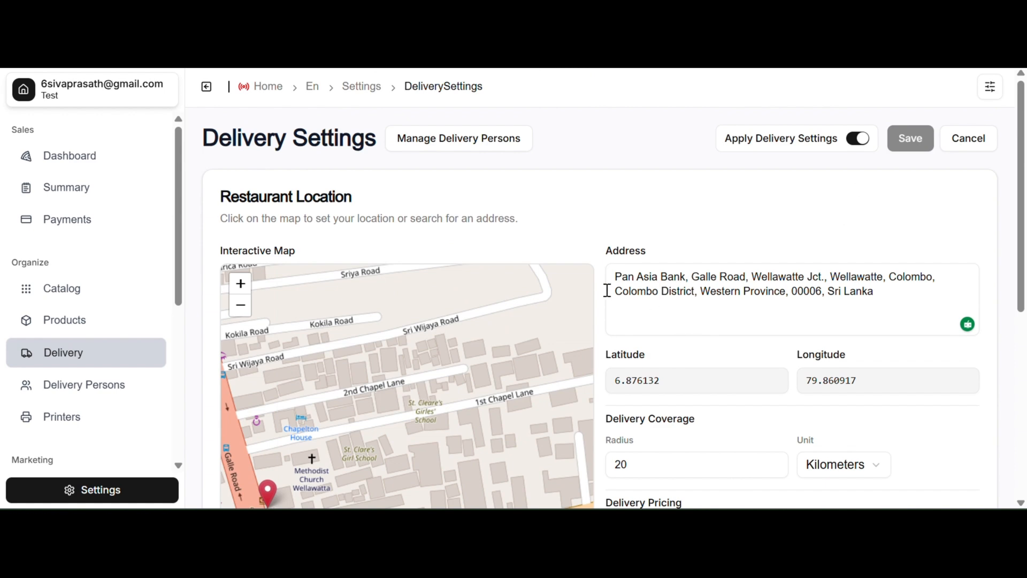
{"action": "scroll", "coordinate": [768, 362], "scroll_direction": "down", "scroll_amount": 2}
{"action": "scroll", "coordinate": [768, 361], "scroll_direction": "down", "scroll_amount": 2}
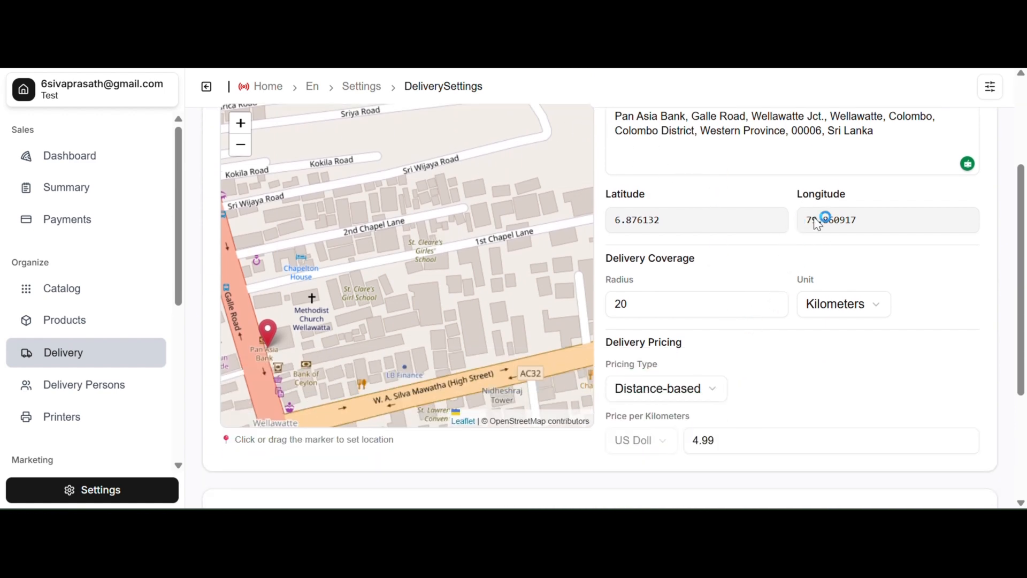
{"action": "left_click", "coordinate": [713, 393]}
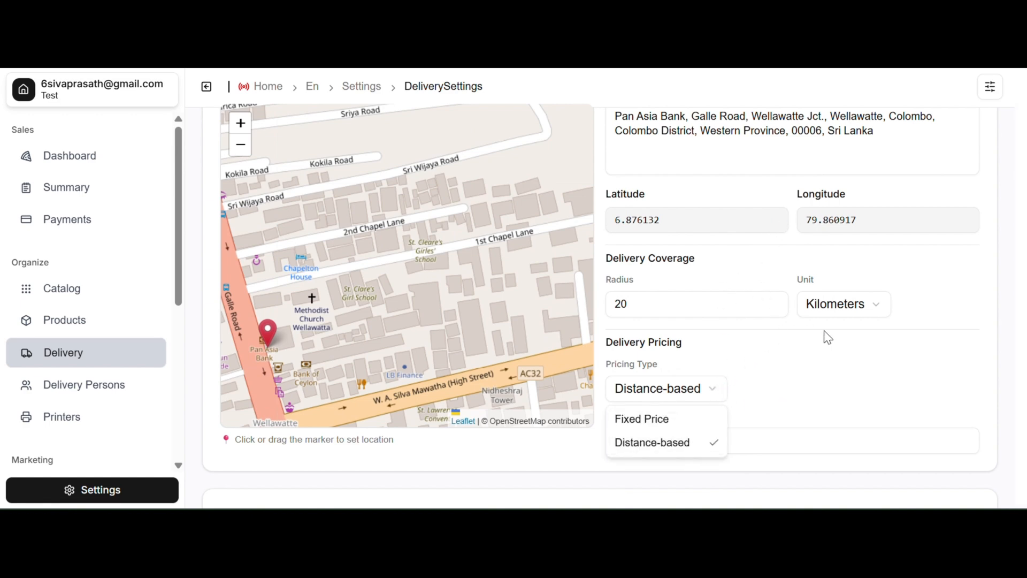
{"action": "left_click", "coordinate": [863, 374]}
{"action": "scroll", "coordinate": [566, 453], "scroll_direction": "down", "scroll_amount": 1}
{"action": "scroll", "coordinate": [569, 460], "scroll_direction": "down", "scroll_amount": 3}
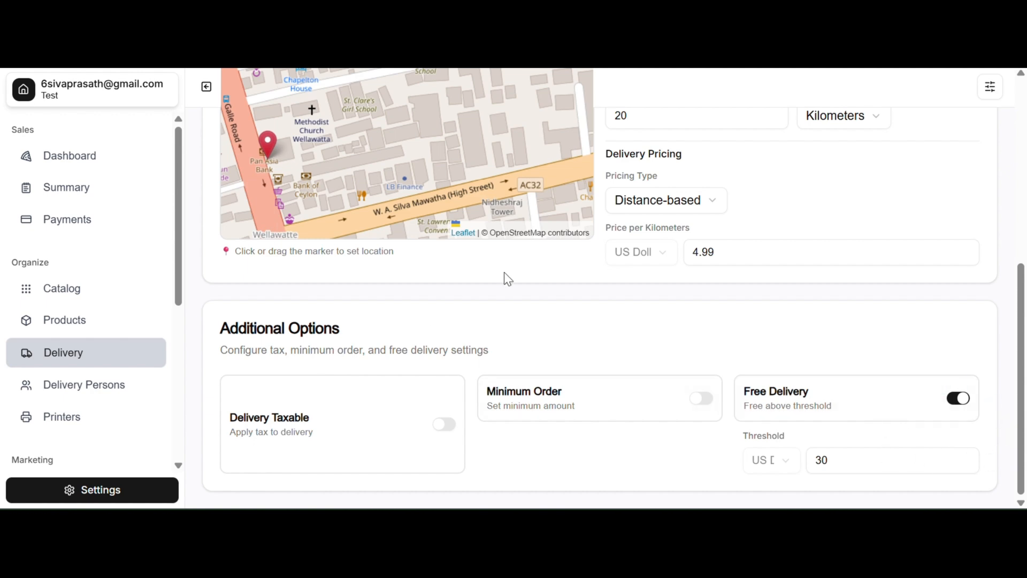
{"action": "scroll", "coordinate": [916, 291], "scroll_direction": "up", "scroll_amount": 5}
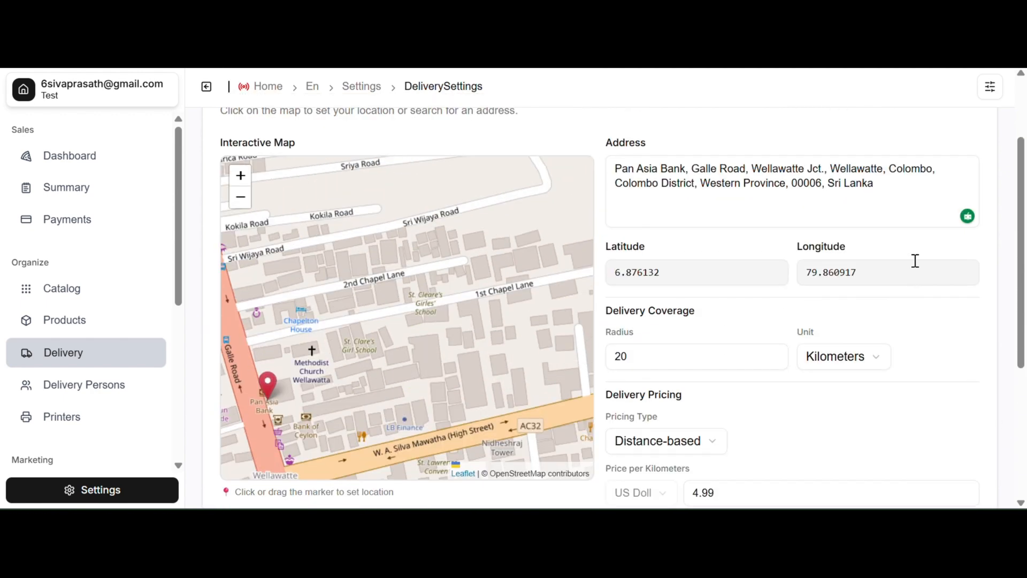
{"action": "scroll", "coordinate": [916, 263], "scroll_direction": "up", "scroll_amount": 3}
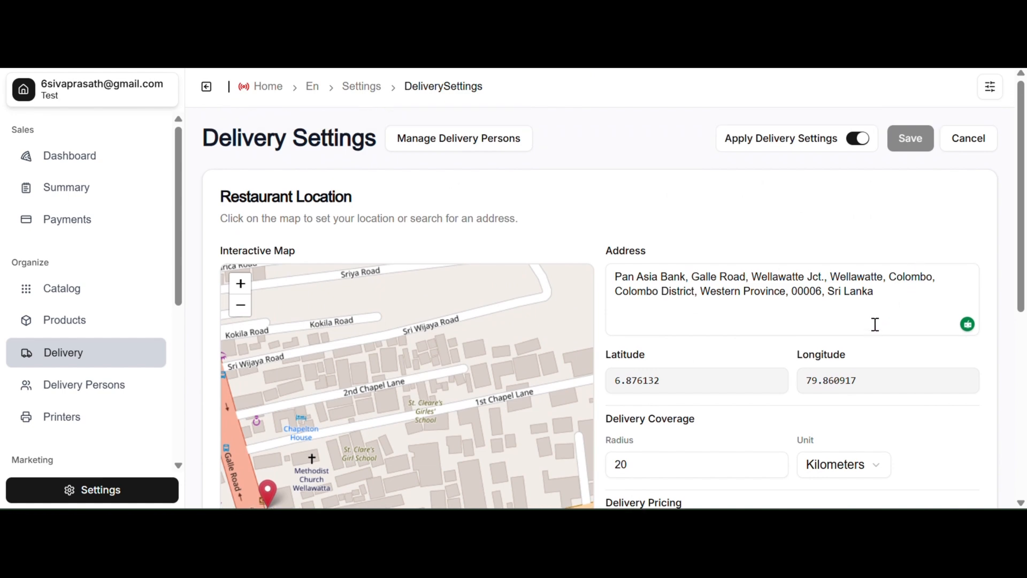
{"action": "scroll", "coordinate": [916, 275], "scroll_direction": "down", "scroll_amount": 5}
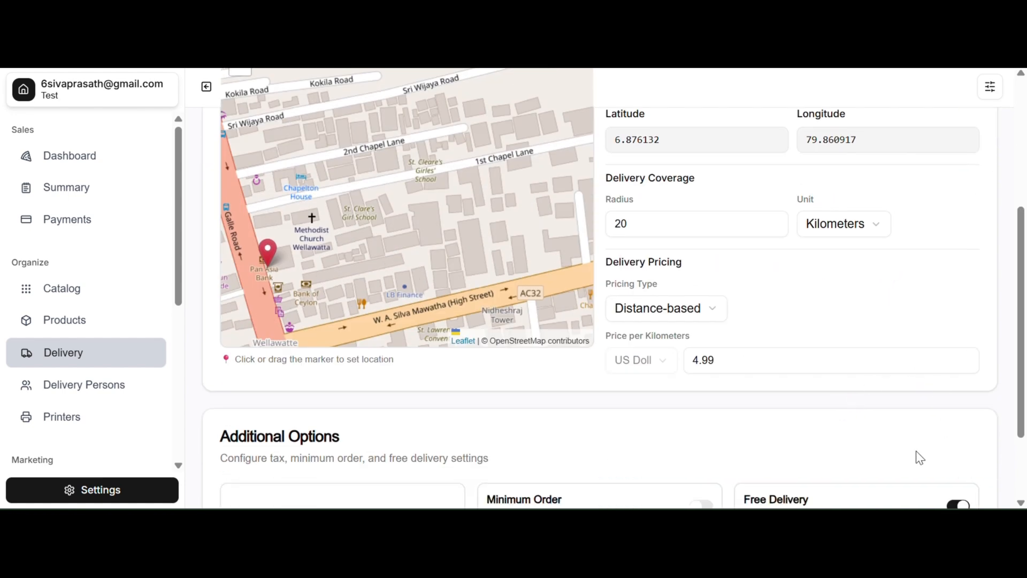
{"action": "scroll", "coordinate": [917, 456], "scroll_direction": "up", "scroll_amount": 5}
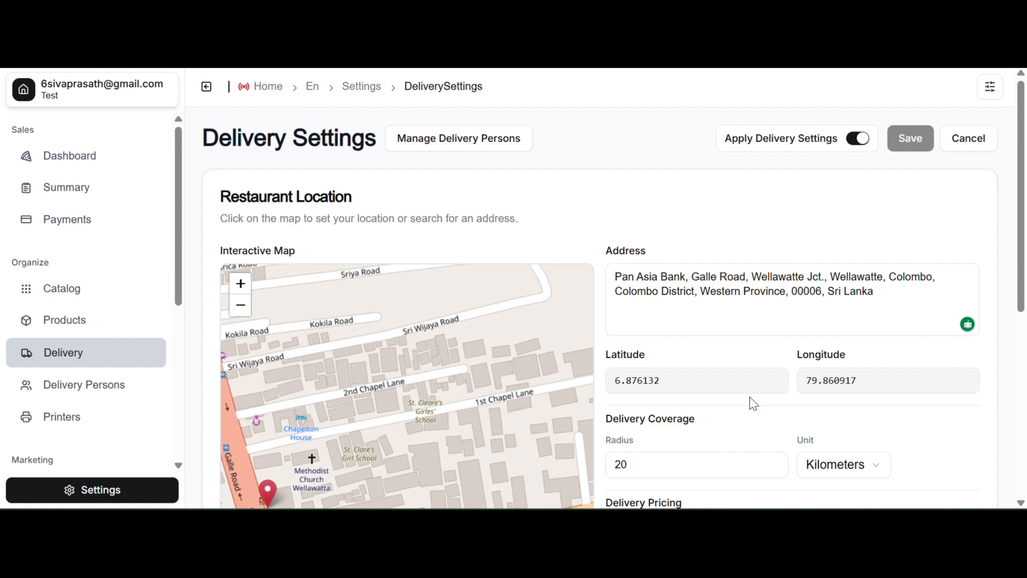